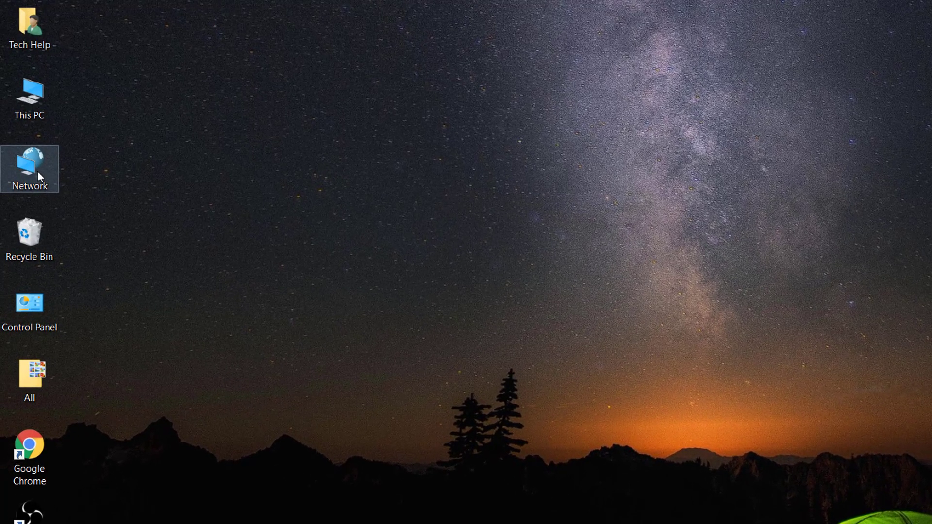
- Open the Internet Protocol Version 4 (TCP/IPv4) properties of the Ethernet adapter from the network adapter settings
{"action": "right_click", "coordinate": [38, 172]}
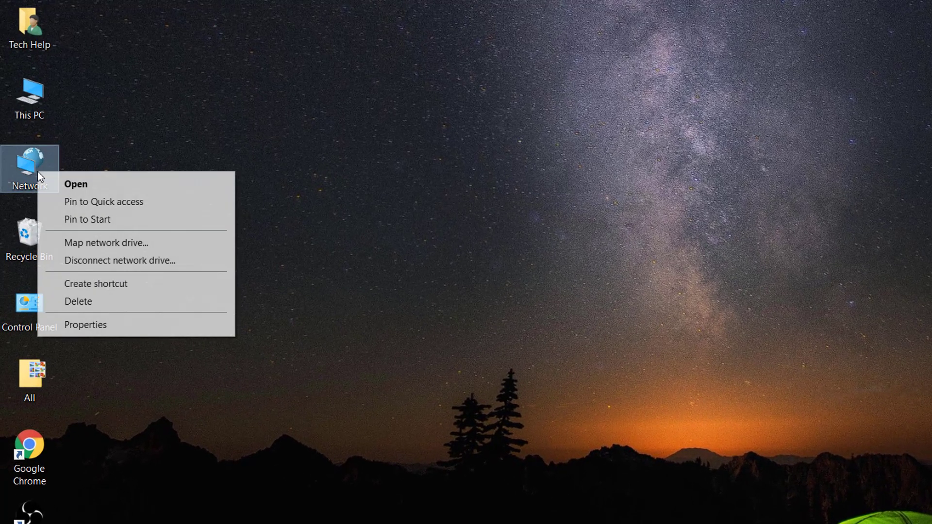
{"action": "left_click", "coordinate": [106, 324]}
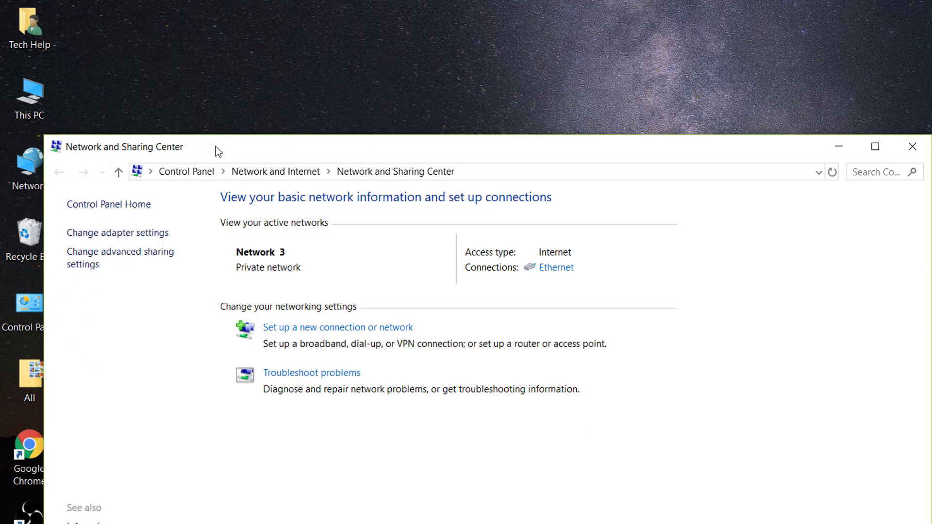
{"action": "left_click_drag", "start_coordinate": [216, 147], "coordinate": [308, 166]}
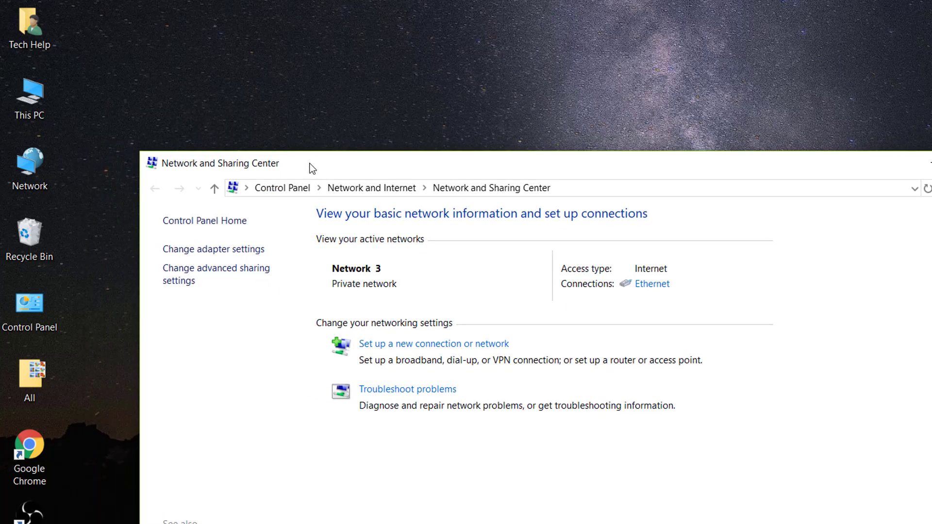
{"action": "left_click", "coordinate": [221, 250]}
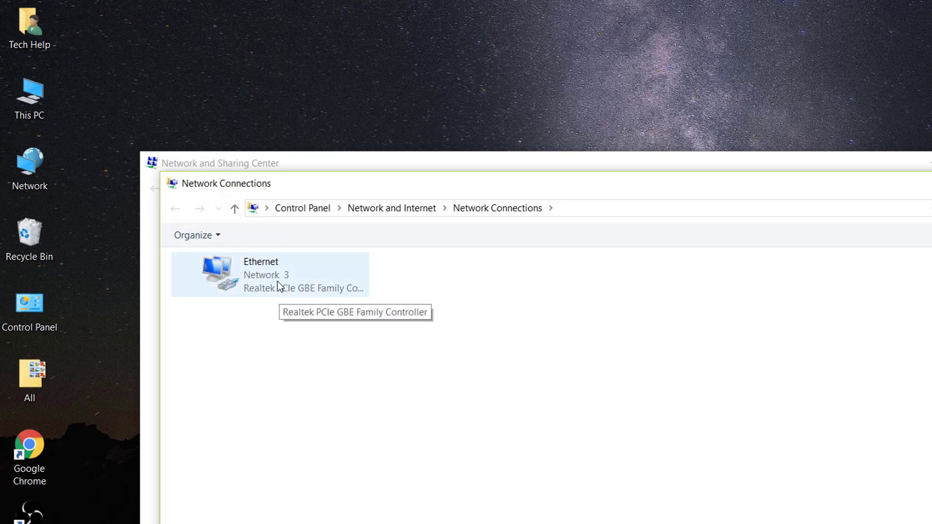
{"action": "right_click", "coordinate": [278, 279]}
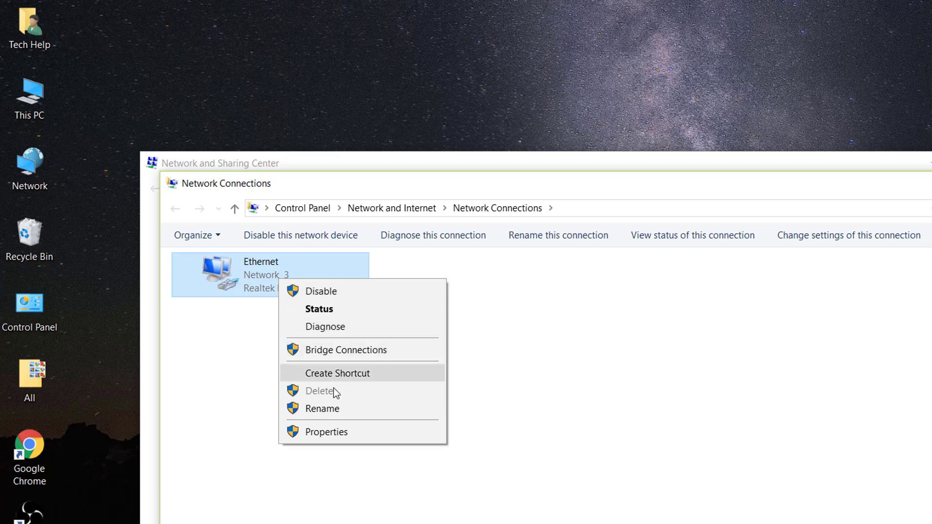
{"action": "left_click", "coordinate": [331, 432]}
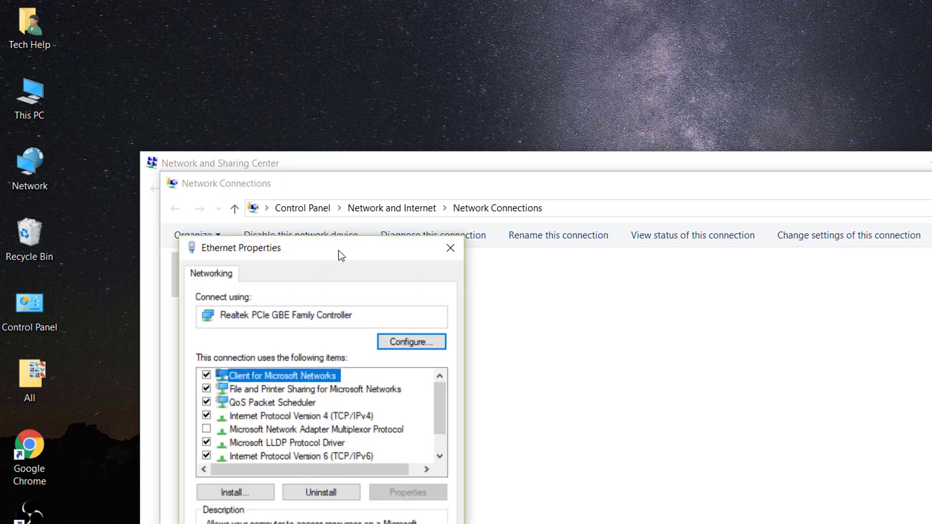
{"action": "left_click_drag", "start_coordinate": [339, 250], "coordinate": [451, 250]}
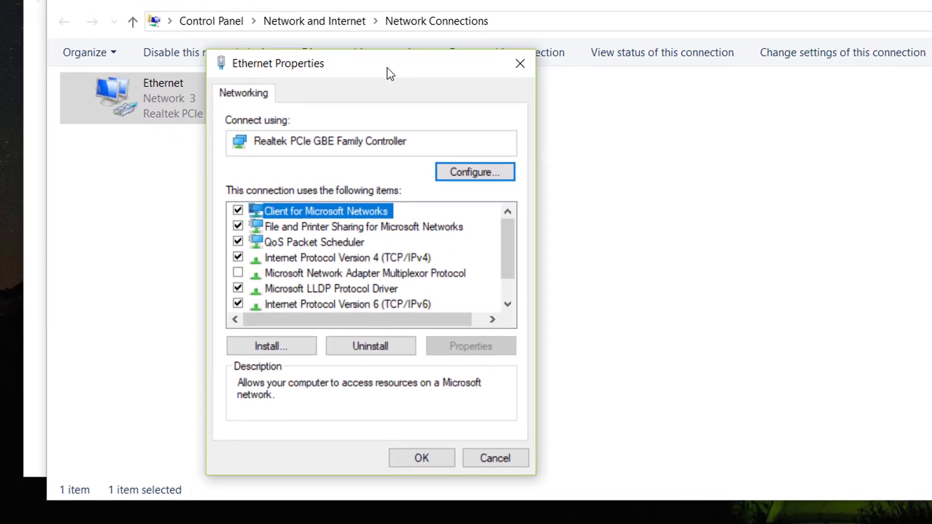
{"action": "double_click", "coordinate": [306, 253]}
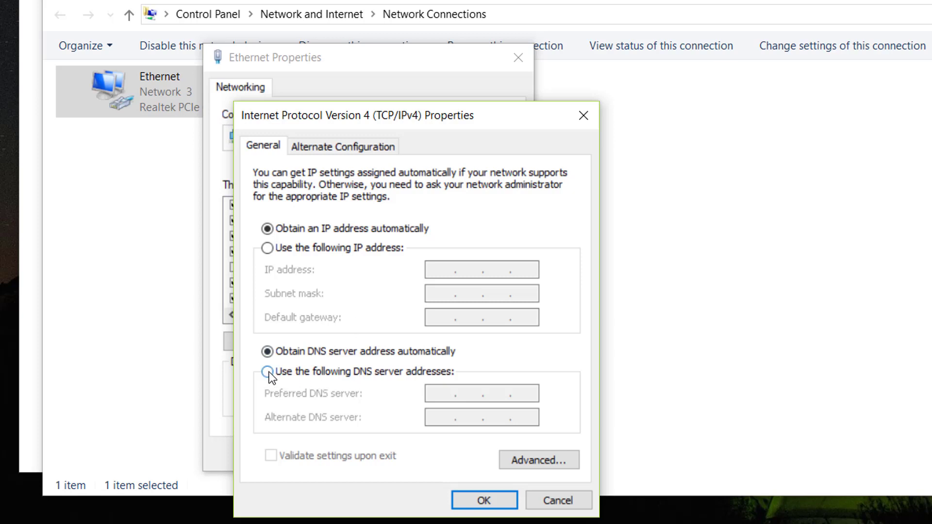
- Switch the connection to manually specified DNS servers and set the preferred DNS server to 1.1.1.1
{"action": "left_click", "coordinate": [268, 372]}
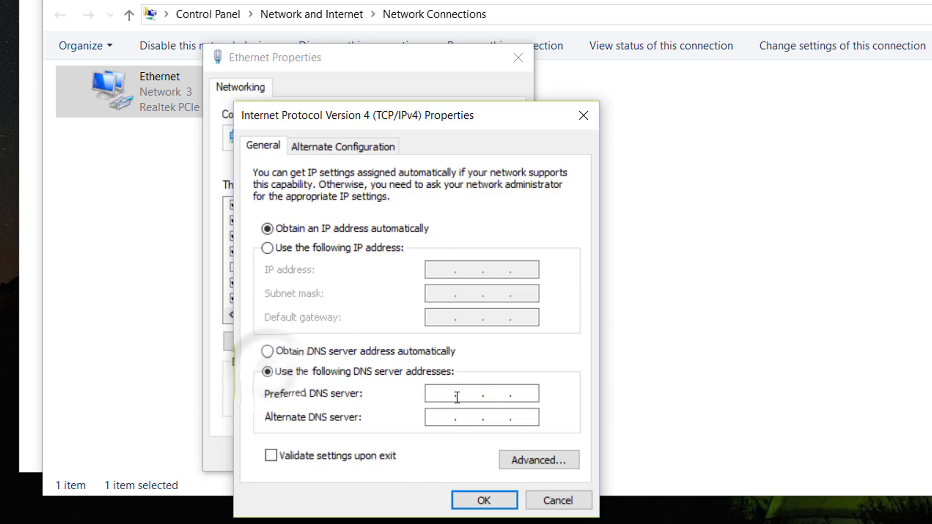
{"action": "left_click", "coordinate": [440, 396]}
{"action": "type", "text": "1."}
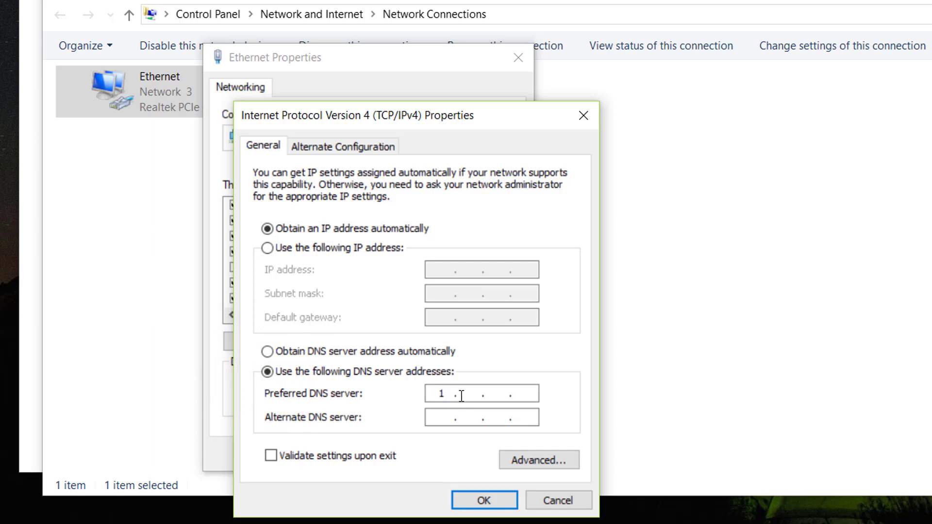
{"action": "type", "text": "1."}
{"action": "left_click", "coordinate": [501, 394]}
{"action": "type", "text": "1"}
{"action": "left_click", "coordinate": [524, 392]}
{"action": "type", "text": "1"}
- Set the alternate DNS server to 1.0.0.1 and accept the IPv4 settings
{"action": "left_click", "coordinate": [438, 418]}
{"action": "type", "text": "1"}
{"action": "left_click", "coordinate": [467, 415]}
{"action": "type", "text": "0.0."}
{"action": "left_click", "coordinate": [500, 414]}
{"action": "type", "text": "0."}
{"action": "left_click", "coordinate": [527, 416]}
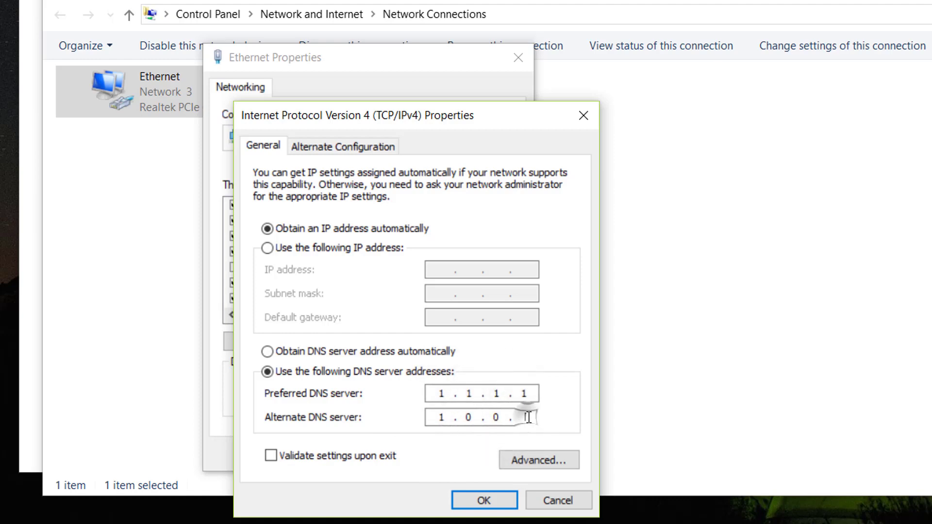
{"action": "type", "text": "1"}
{"action": "left_click", "coordinate": [483, 501]}
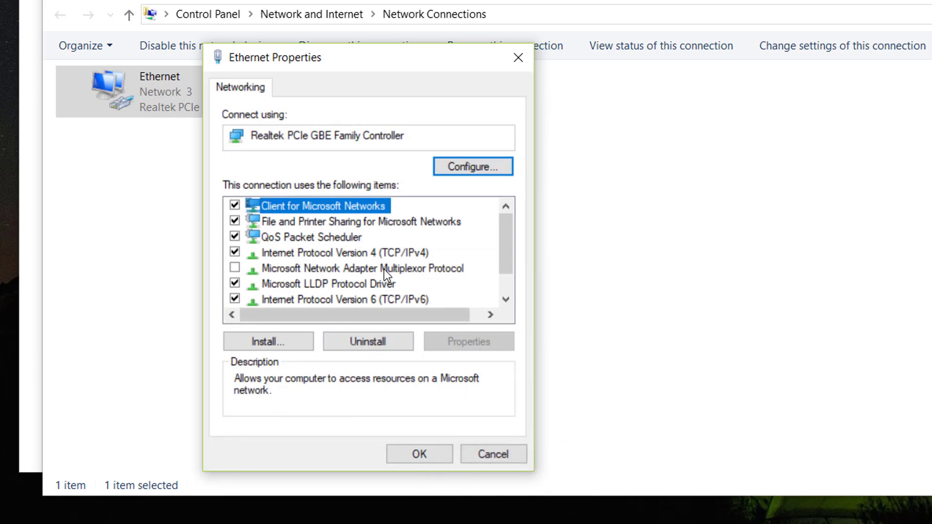
- Recheck the IPv4 DNS addresses, then accept the Ethernet properties and close the open network windows
{"action": "double_click", "coordinate": [352, 253]}
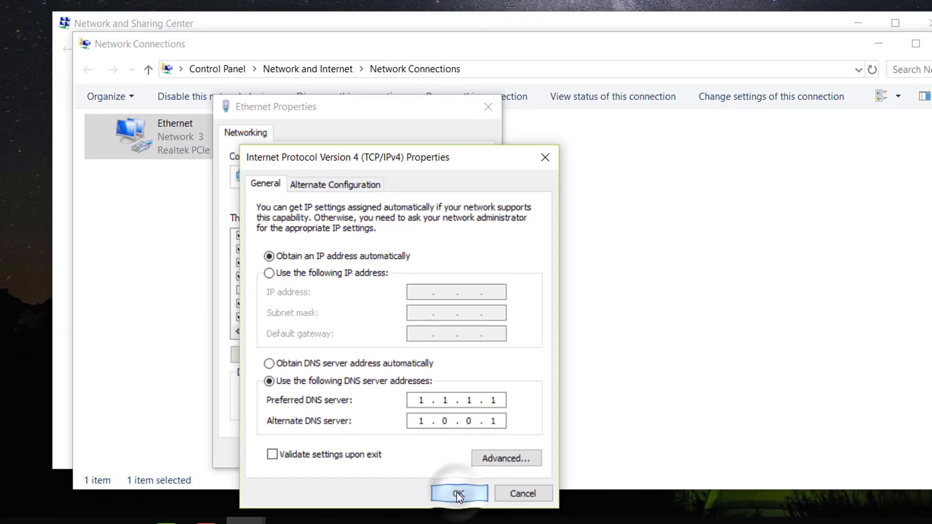
{"action": "left_click", "coordinate": [484, 501]}
{"action": "left_click", "coordinate": [495, 456]}
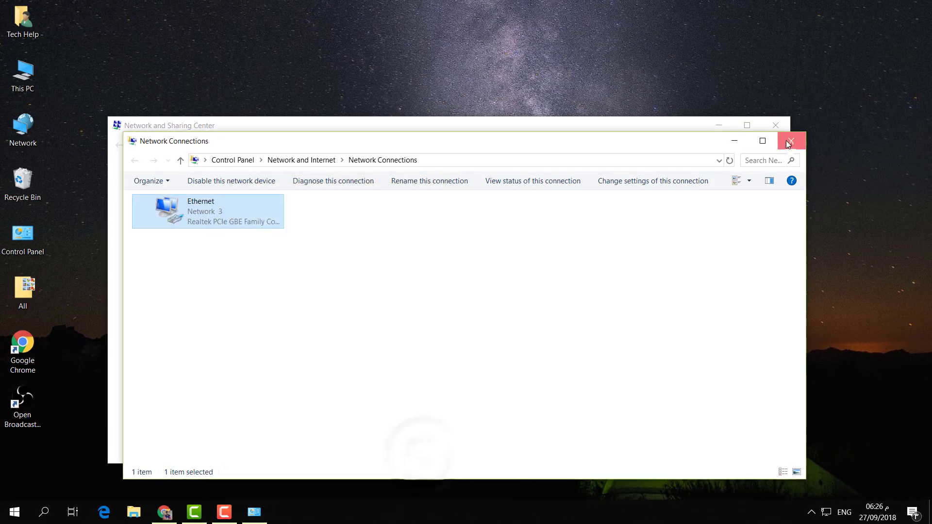
{"action": "left_click", "coordinate": [786, 140]}
{"action": "left_click", "coordinate": [775, 125]}
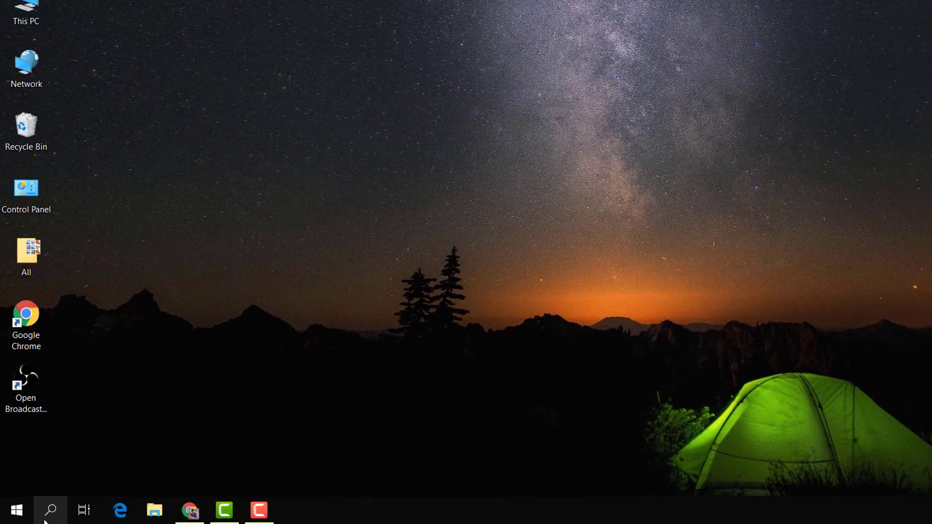
- Search Windows for "edit", open the Local Group Policy Editor, and widen its tree pane to show full folder names
{"action": "left_click", "coordinate": [41, 515]}
{"action": "type", "text": "e"}
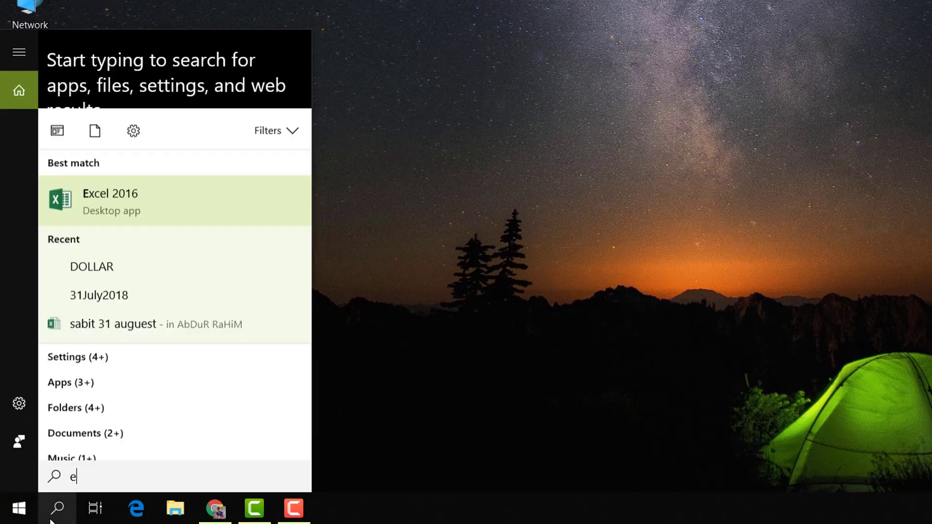
{"action": "type", "text": "dit"}
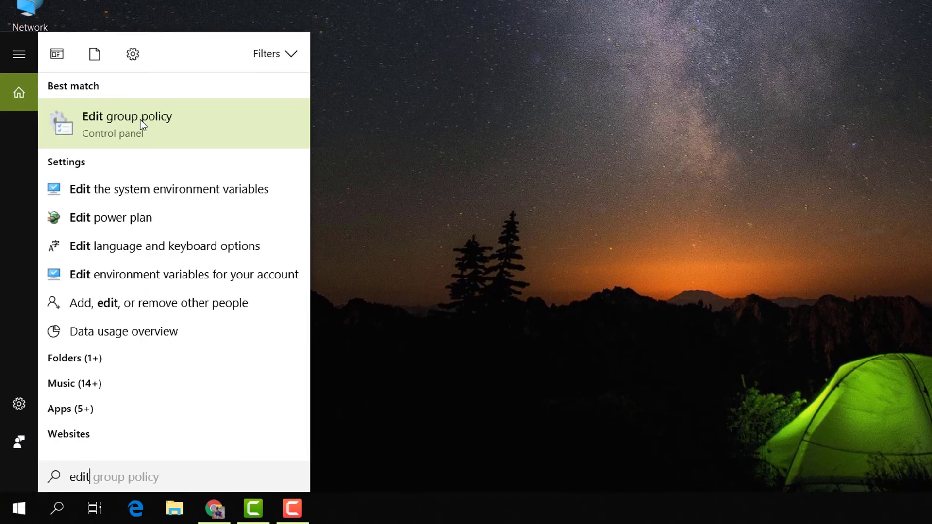
{"action": "left_click", "coordinate": [141, 120]}
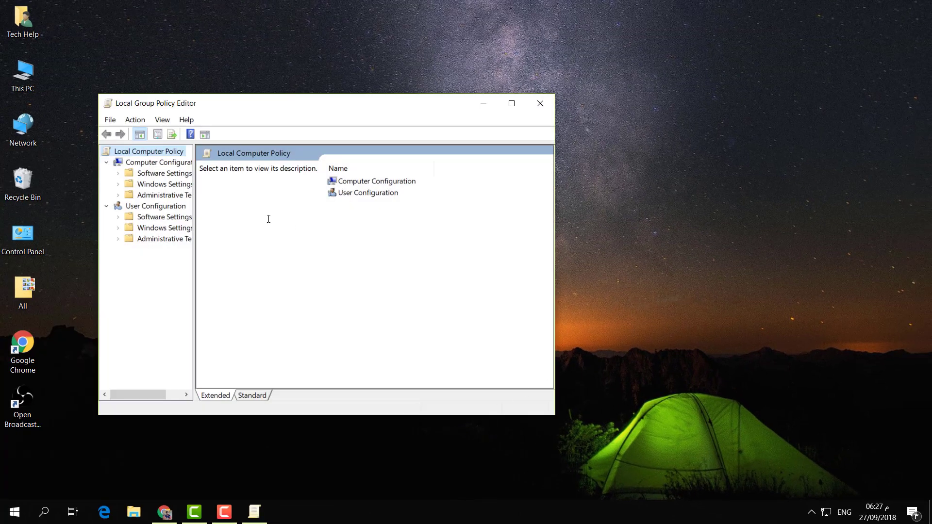
{"action": "left_click_drag", "start_coordinate": [194, 191], "coordinate": [234, 192]}
{"action": "left_click_drag", "start_coordinate": [257, 163], "coordinate": [274, 163]}
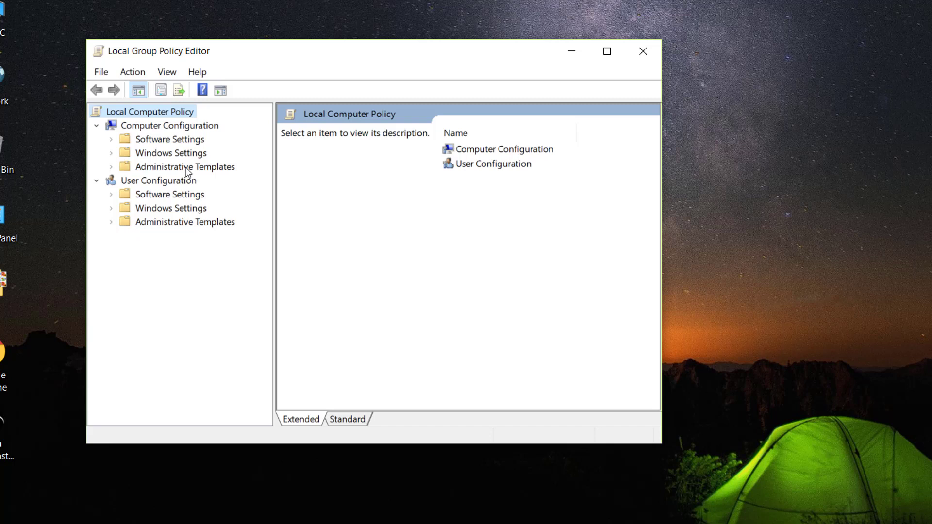
- Maximize the policy editor and open the QoS Packet Scheduler folder under Computer Configuration, Administrative Templates, Network
{"action": "double_click", "coordinate": [170, 167]}
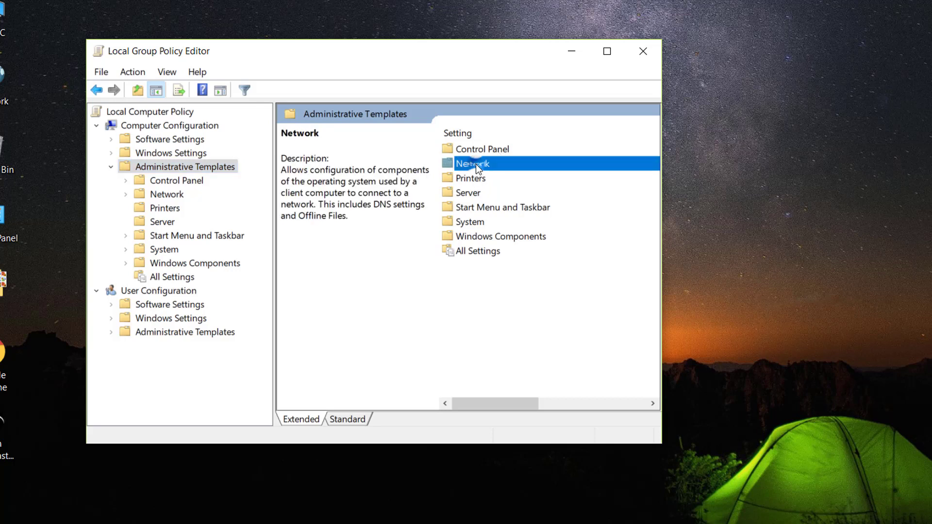
{"action": "double_click", "coordinate": [476, 165]}
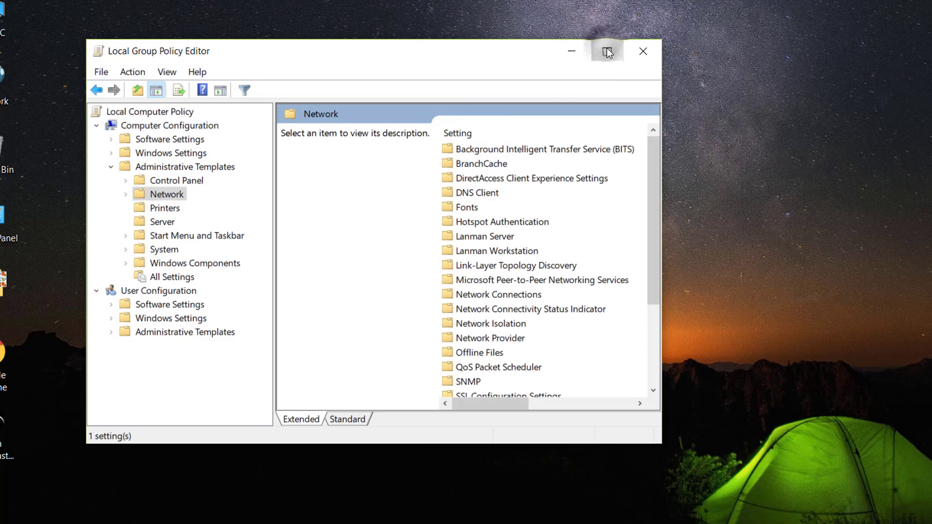
{"action": "left_click", "coordinate": [607, 53]}
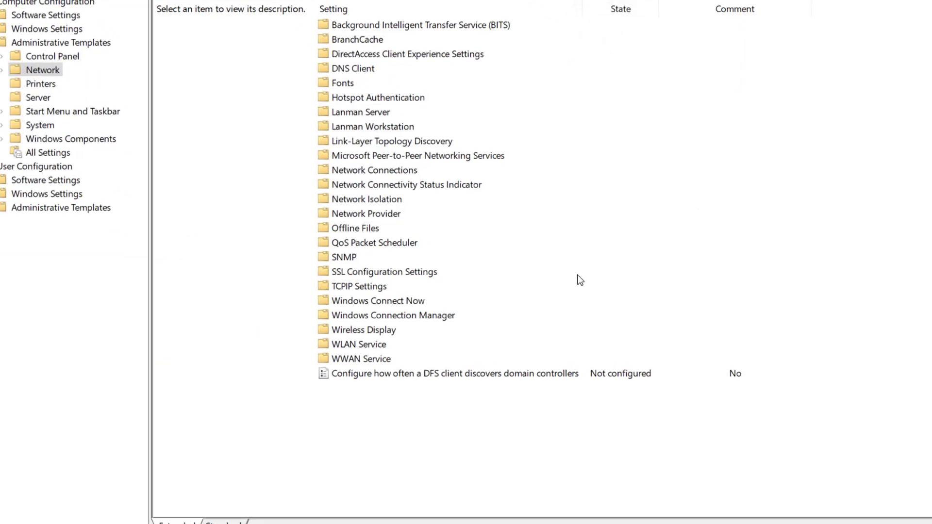
{"action": "double_click", "coordinate": [374, 244]}
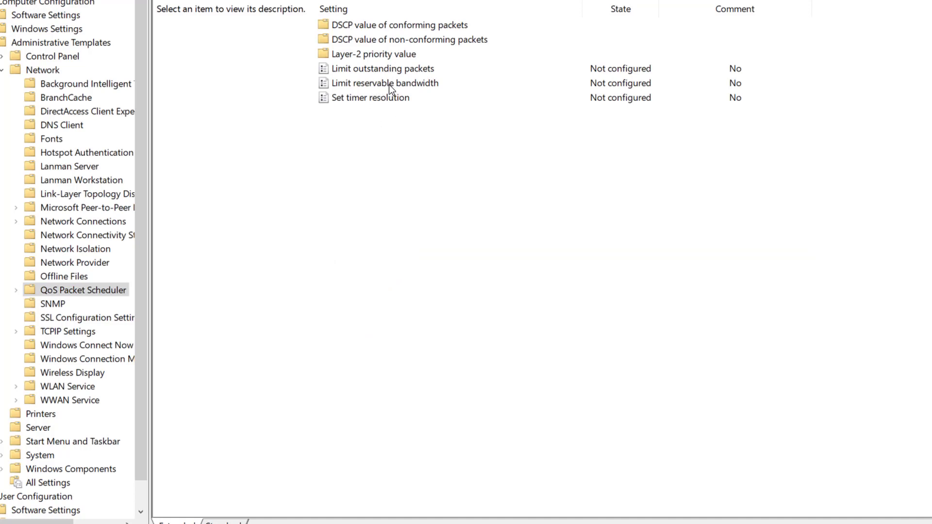
- Enable the "Limit reservable bandwidth" policy with a bandwidth limit of 0% and apply it
{"action": "double_click", "coordinate": [389, 84]}
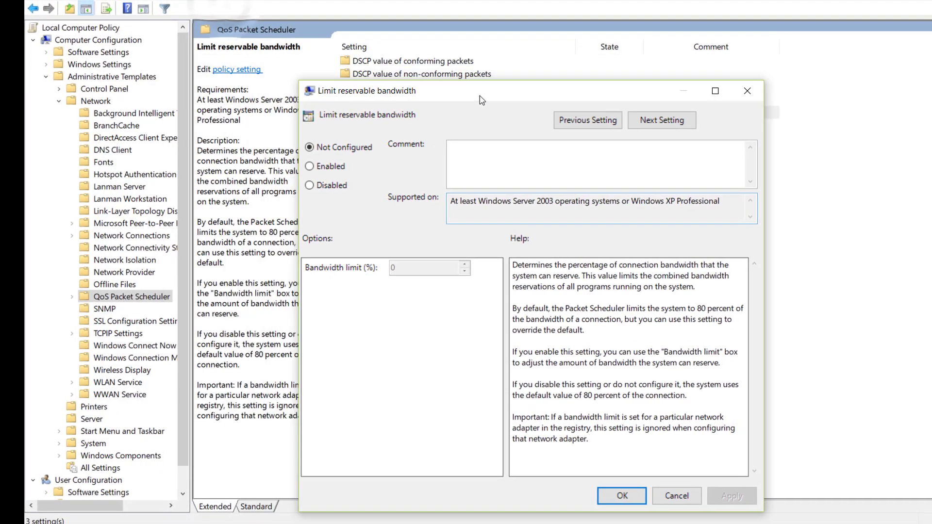
{"action": "left_click_drag", "start_coordinate": [480, 95], "coordinate": [490, 92]}
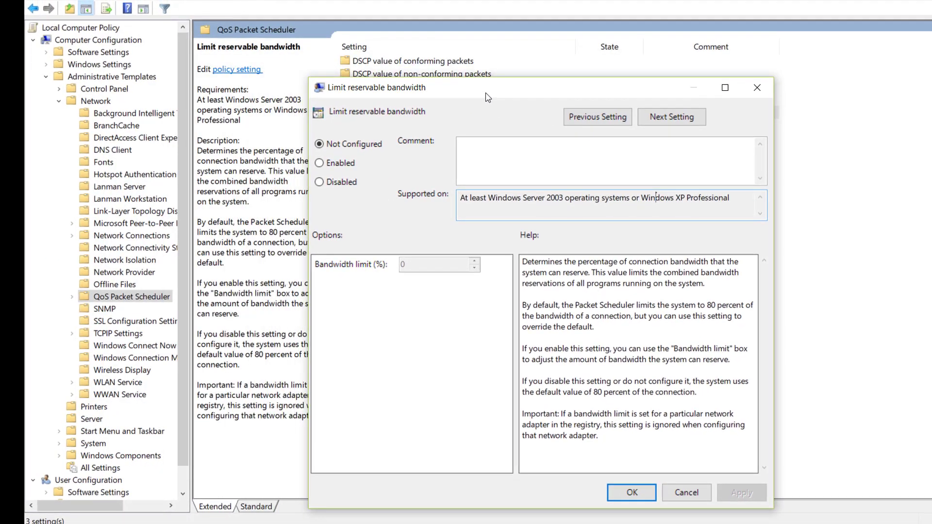
{"action": "left_click", "coordinate": [334, 164]}
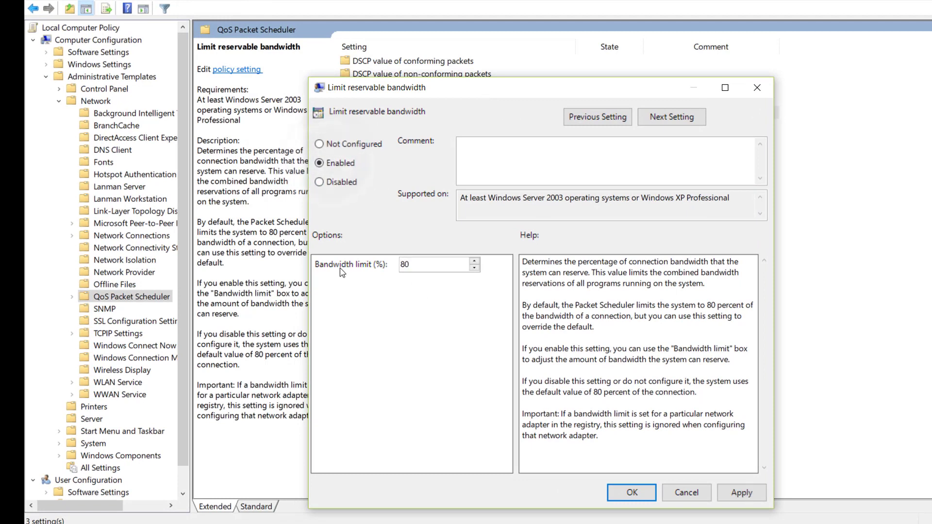
{"action": "left_click_drag", "start_coordinate": [416, 263], "coordinate": [391, 264]}
{"action": "type", "text": "0"}
{"action": "left_click", "coordinate": [743, 493]}
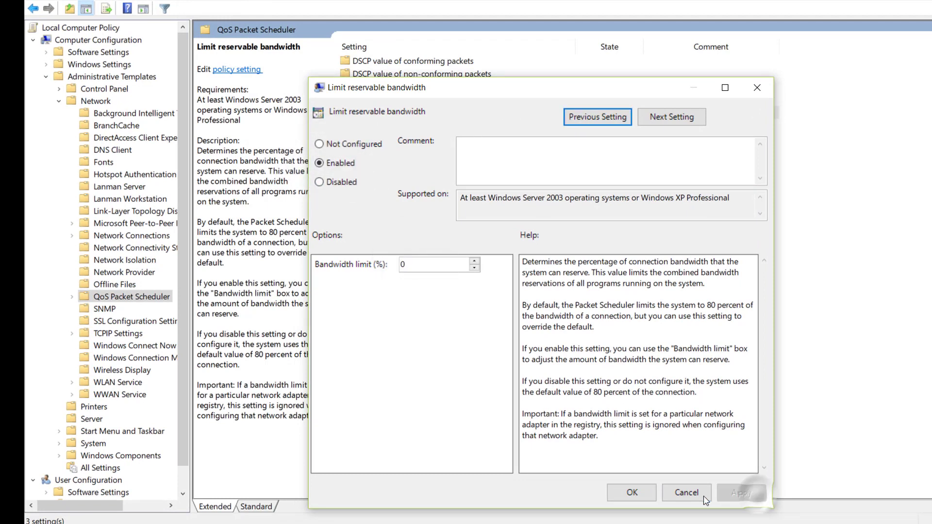
{"action": "left_click", "coordinate": [632, 493]}
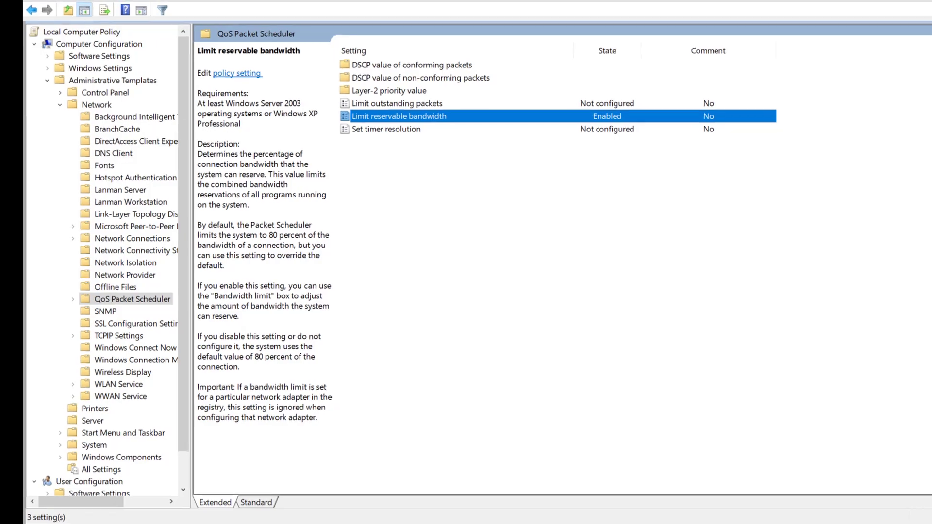
- Return to the desktop, search for "cmd", and launch Command Prompt as administrator, allowing it to make changes
{"action": "key", "text": "super+d"}
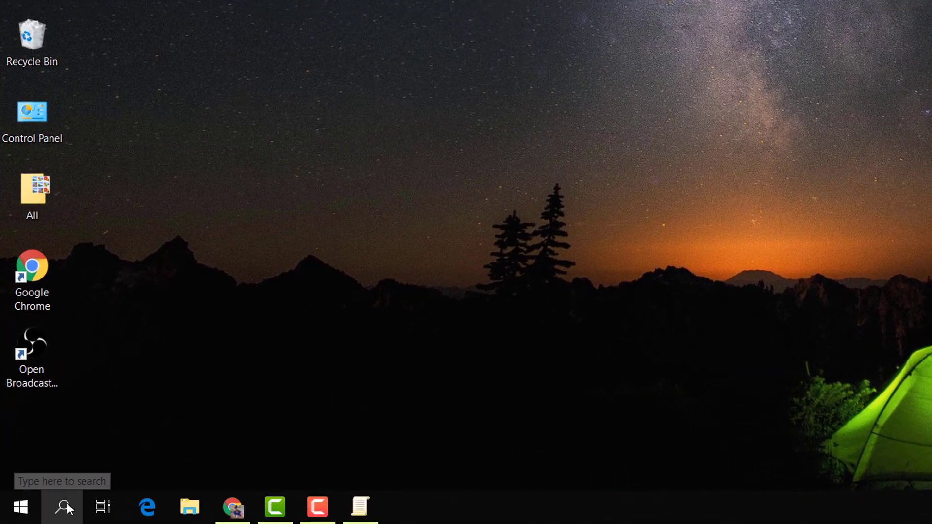
{"action": "left_click", "coordinate": [48, 513]}
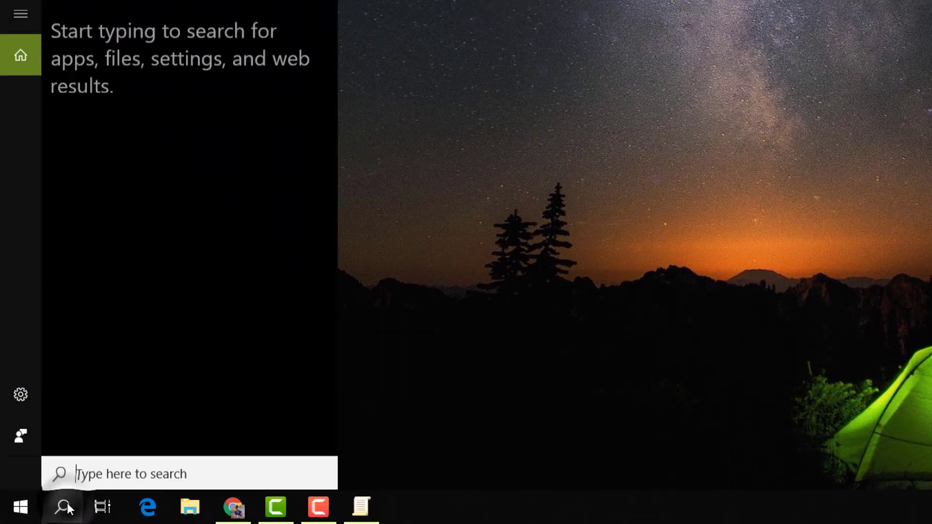
{"action": "type", "text": "cmd"}
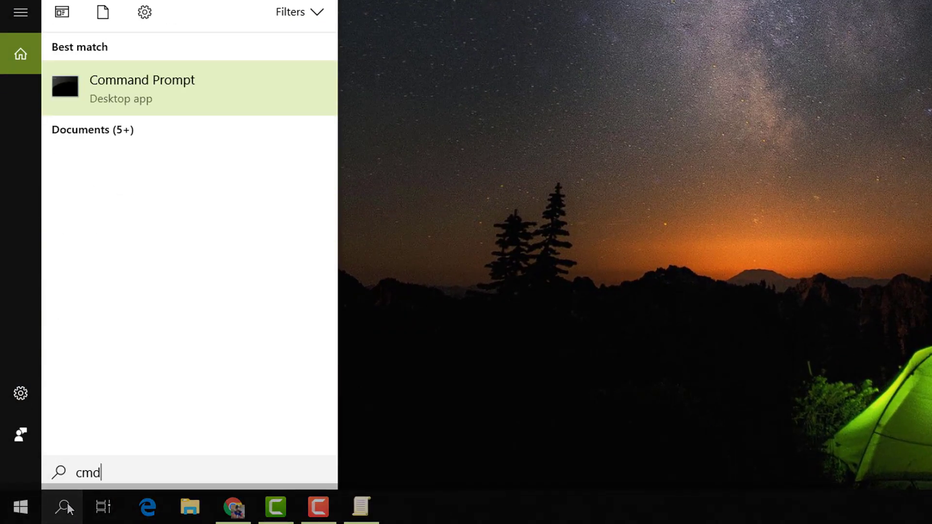
{"action": "right_click", "coordinate": [165, 80]}
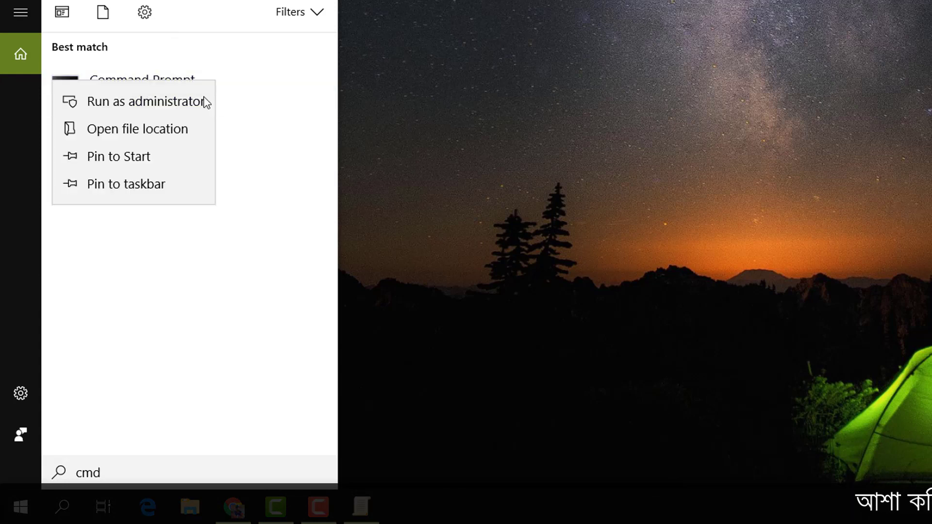
{"action": "left_click", "coordinate": [178, 103]}
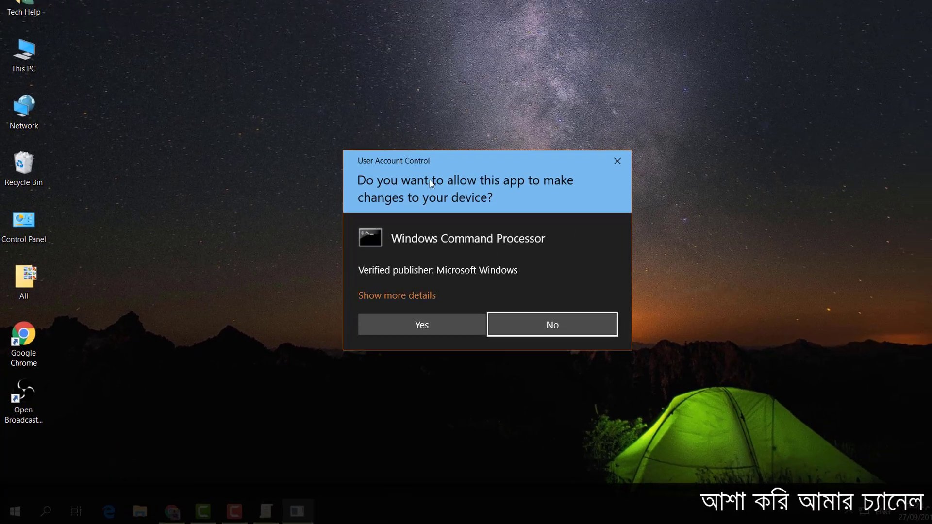
{"action": "left_click", "coordinate": [401, 334]}
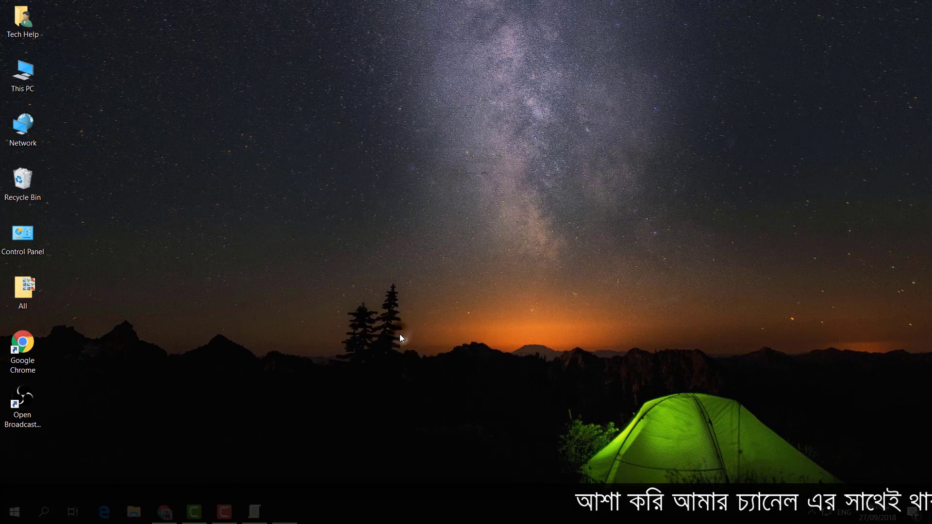
- Run "netsh interface tcp set global autotuning=disabled" in the administrator Command Prompt
{"action": "left_click_drag", "start_coordinate": [356, 49], "coordinate": [503, 117]}
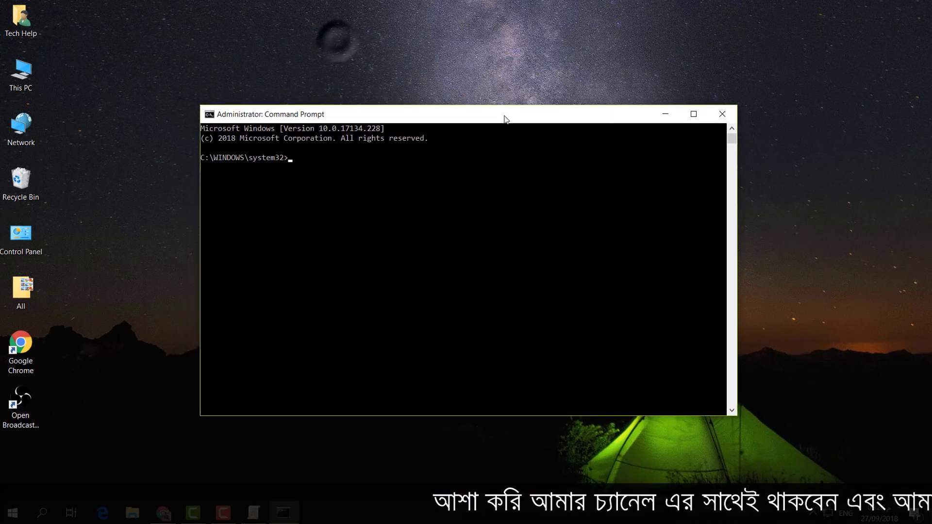
{"action": "type", "text": "netsh interface tcp set global autotuning=disabled"}
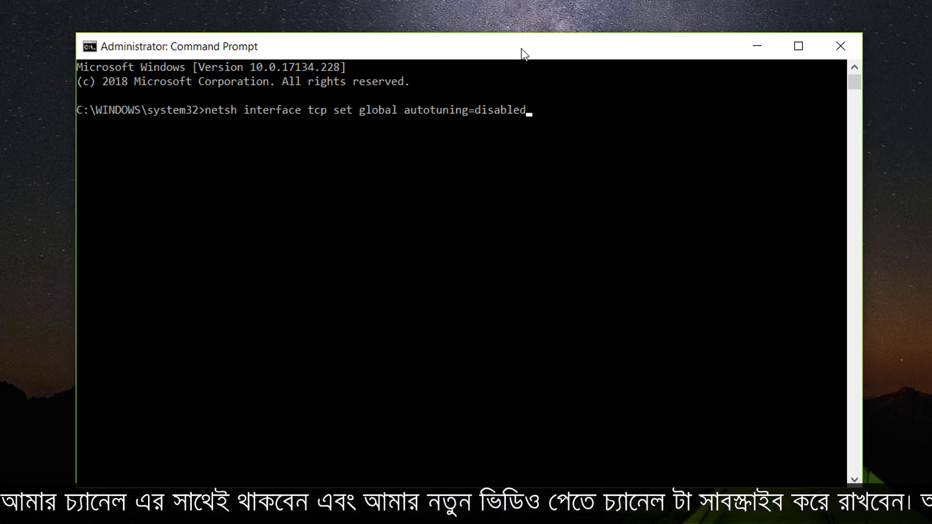
{"action": "key", "text": "Return"}
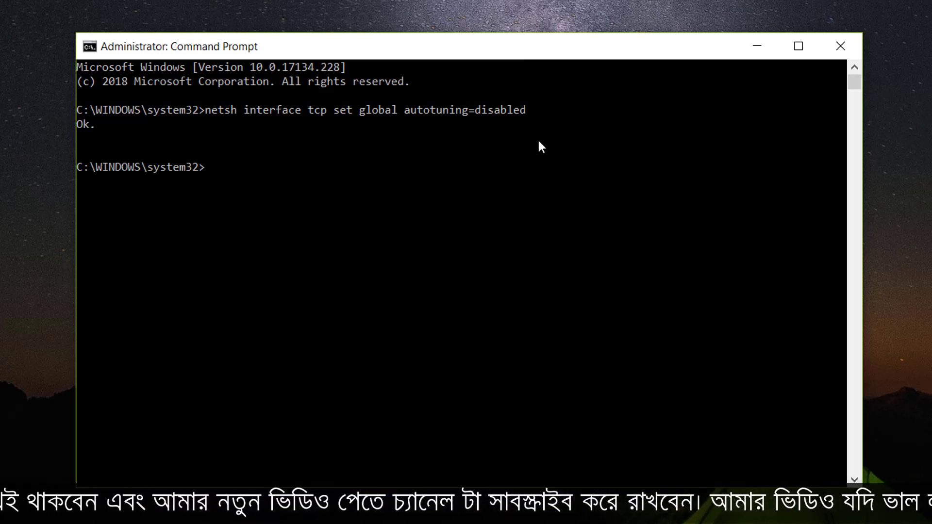